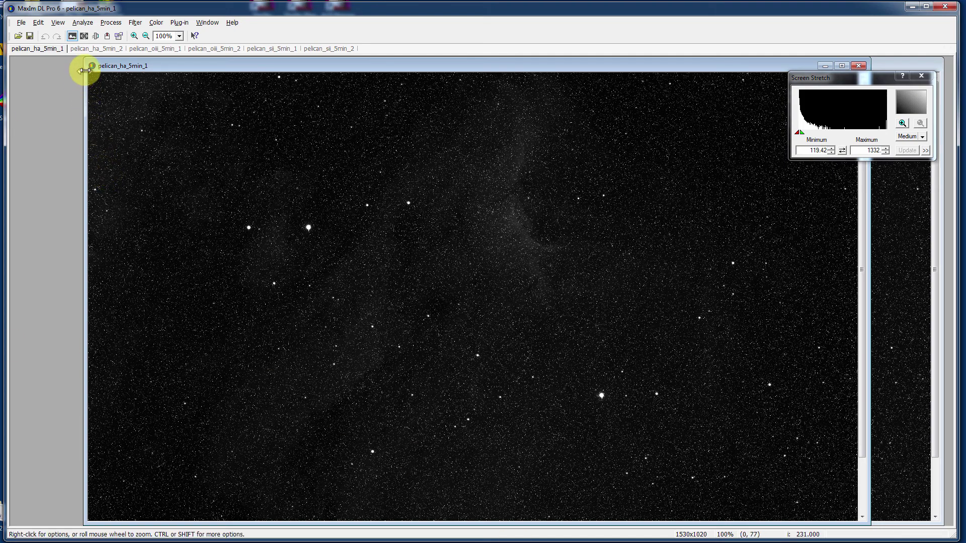
# - Look through all six open Pelican frames, ending back on pelican_ha_5min_1
pyautogui.click(92, 50)
pyautogui.click(151, 49)
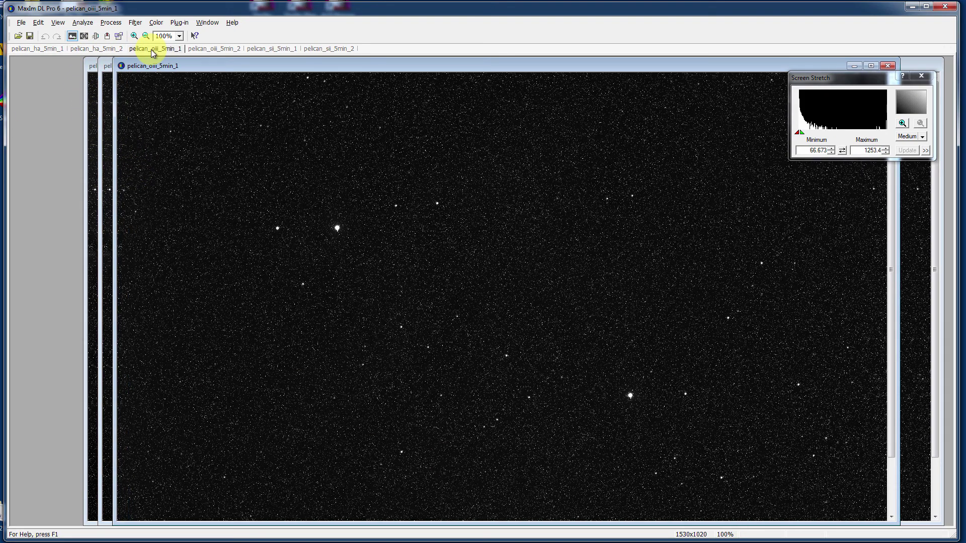
pyautogui.click(206, 49)
pyautogui.click(266, 50)
pyautogui.click(312, 49)
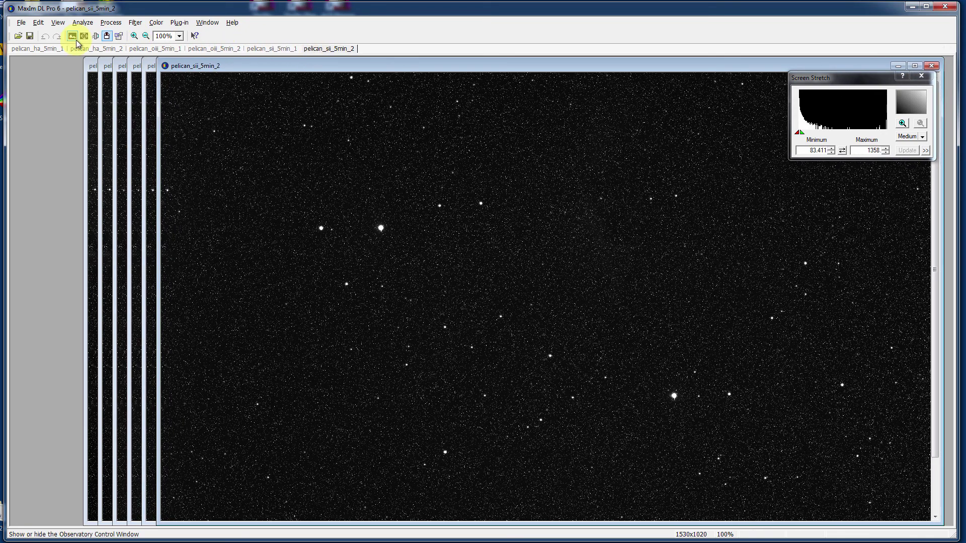
pyautogui.click(34, 49)
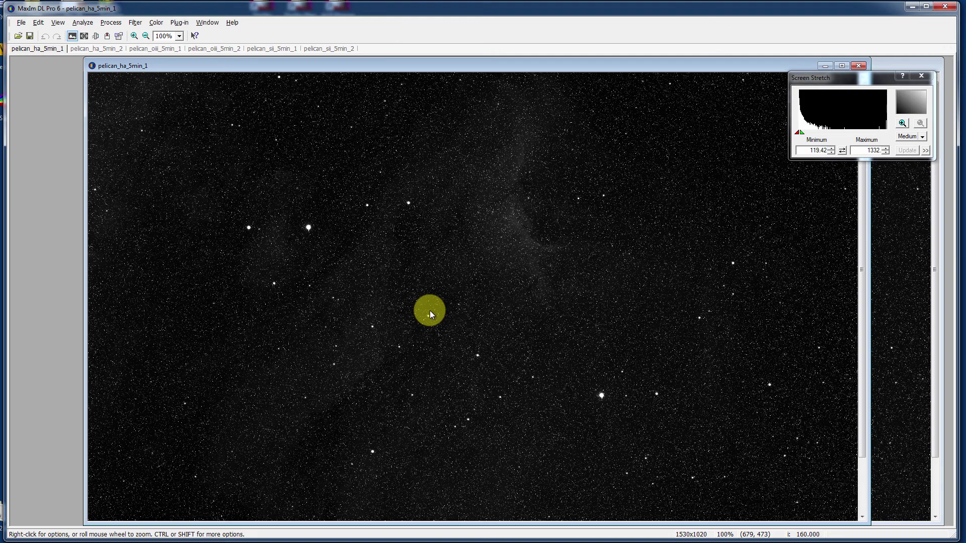
# - Open Process > Calibrate All, move the Set Calibration dialog up-left, and clear all groups
pyautogui.click(109, 23)
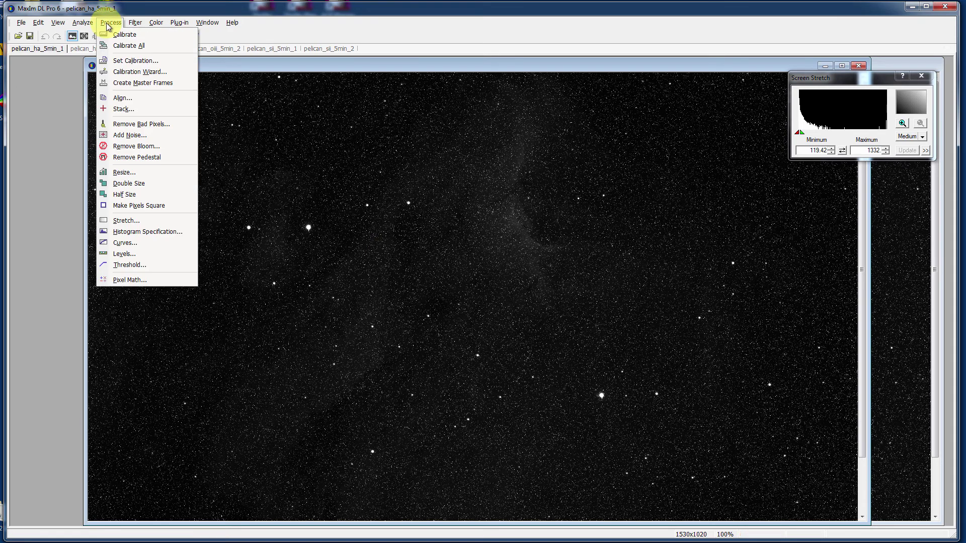
pyautogui.click(136, 60)
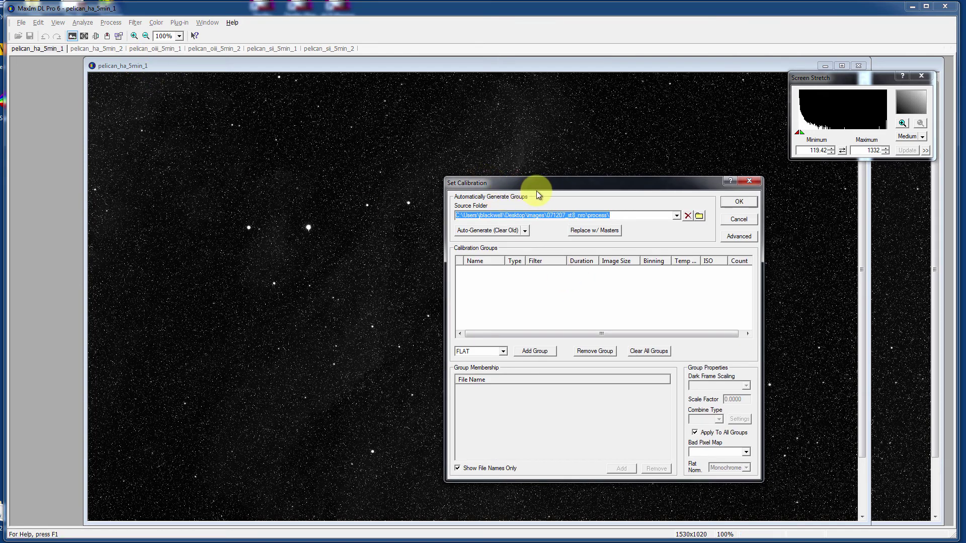
pyautogui.moveTo(538, 190); pyautogui.dragTo(377, 116)
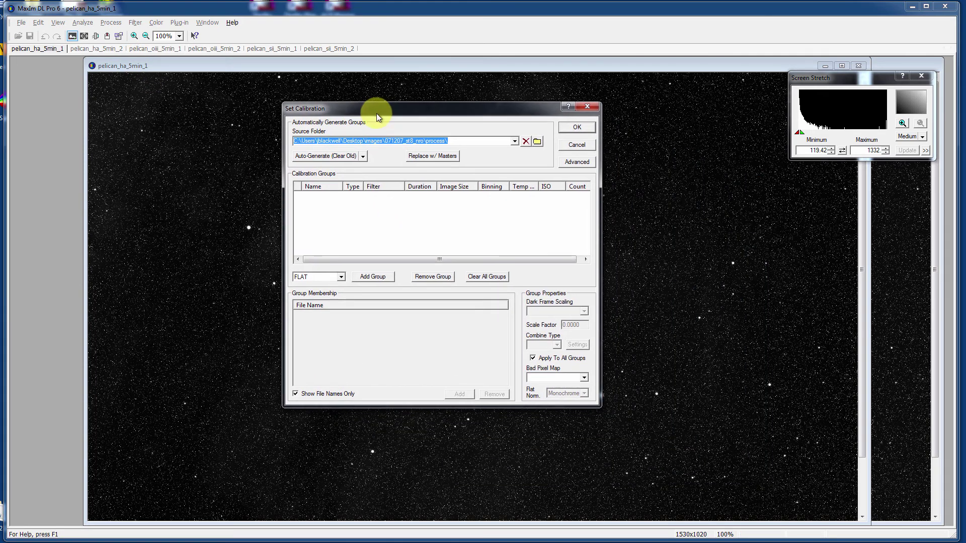
pyautogui.click(483, 277)
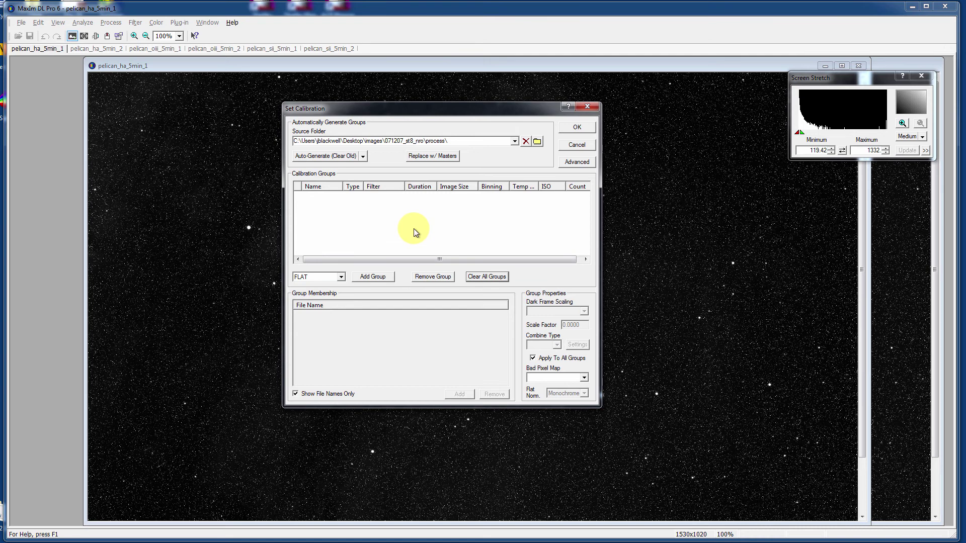
# - Set the calibration source folder to images\071207_st8_nro\process
pyautogui.click(538, 142)
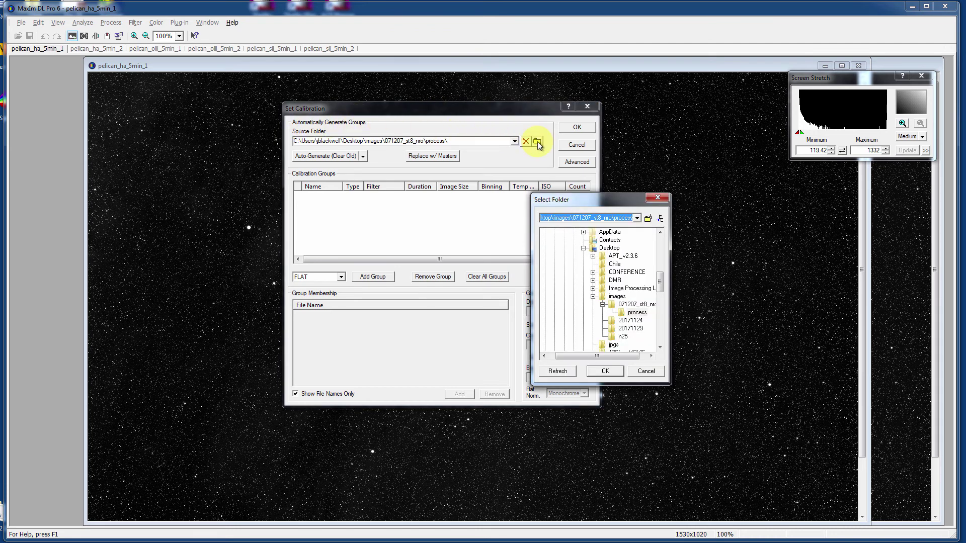
pyautogui.click(636, 313)
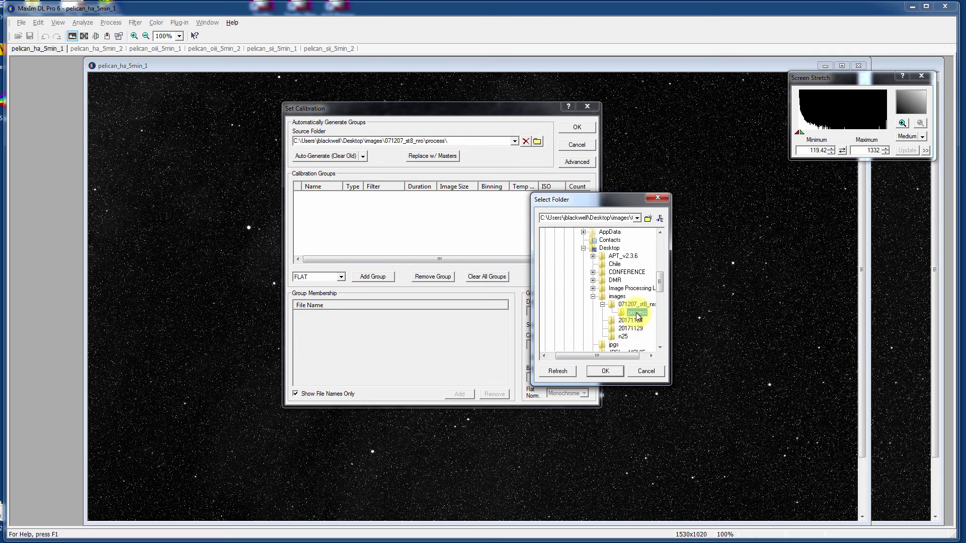
pyautogui.click(606, 372)
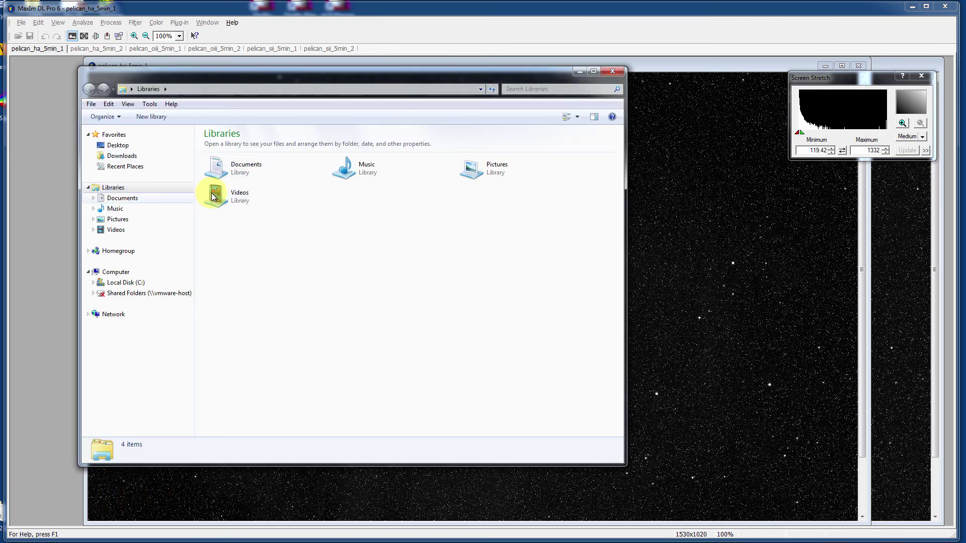
# - In Explorer, go to Desktop > images > 071207_st8_nro > process and scroll through its calibration files
pyautogui.click(118, 145)
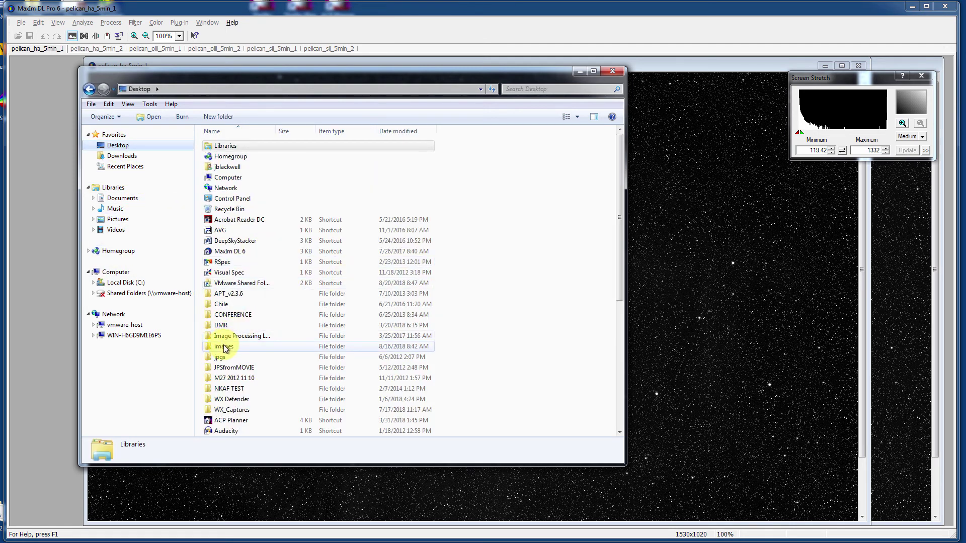
pyautogui.doubleClick(225, 346)
pyautogui.click(238, 149)
pyautogui.doubleClick(238, 147)
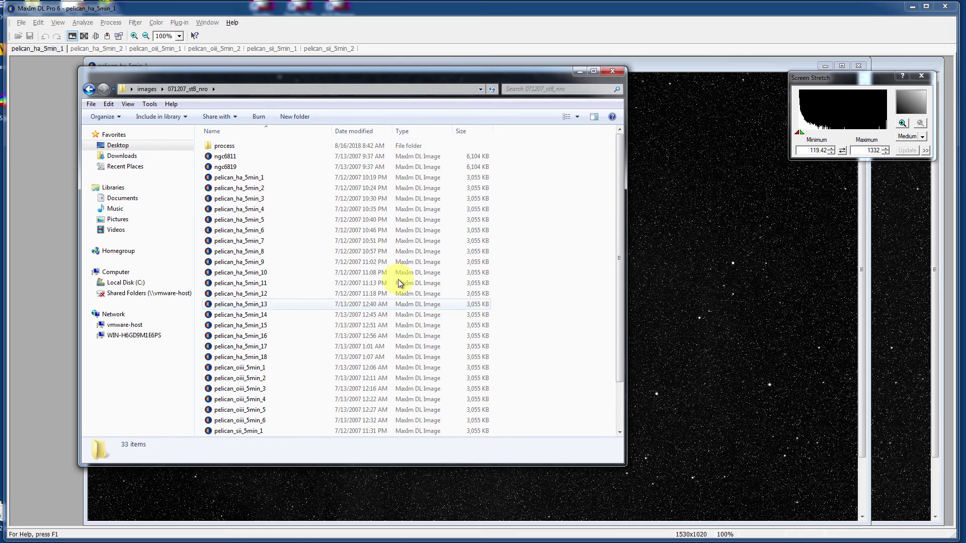
pyautogui.doubleClick(248, 145)
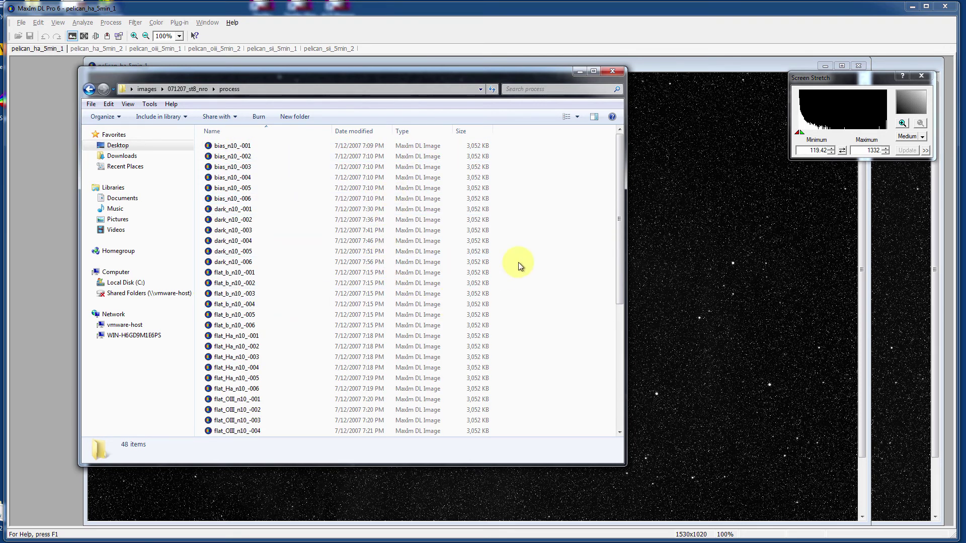
pyautogui.moveTo(619, 196); pyautogui.dragTo(608, 211)
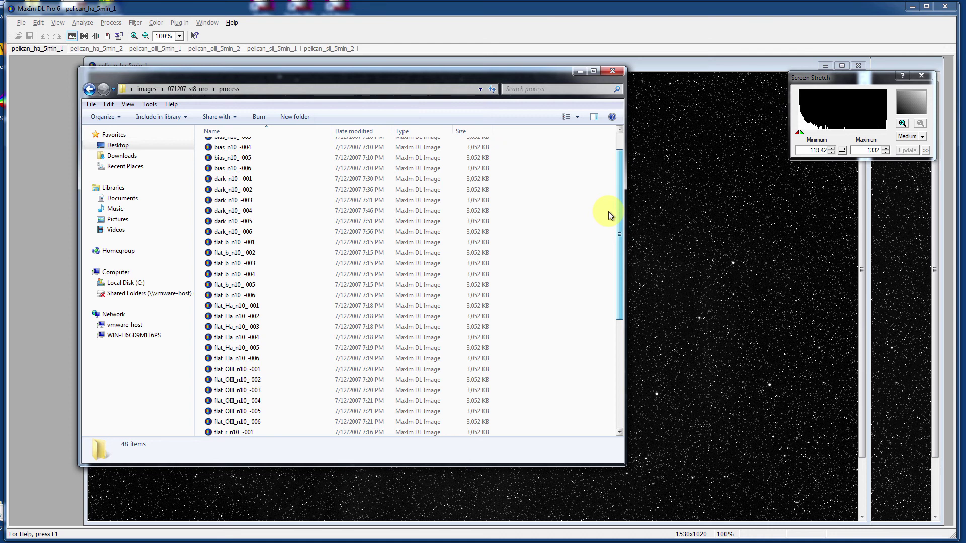
pyautogui.moveTo(608, 211); pyautogui.dragTo(619, 165)
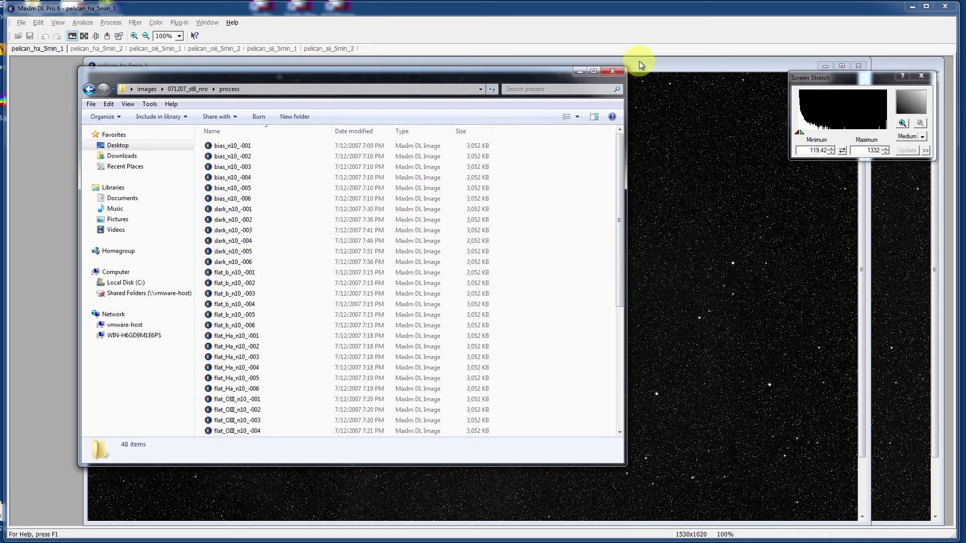
# - Auto-generate Bias, Dark and Flat groups, then review the Bu, Ha, OIII, Rs, SII and V flat lists
pyautogui.click(662, 9)
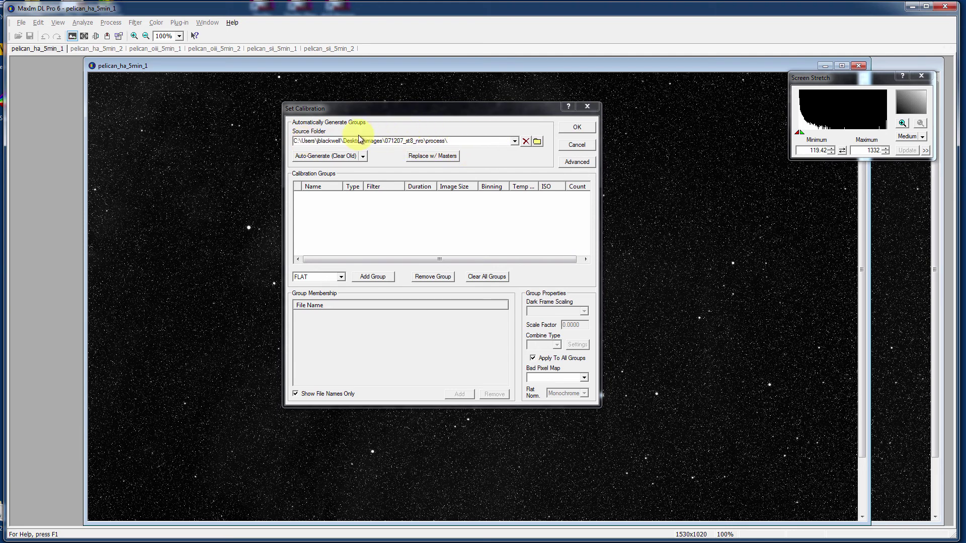
pyautogui.click(326, 159)
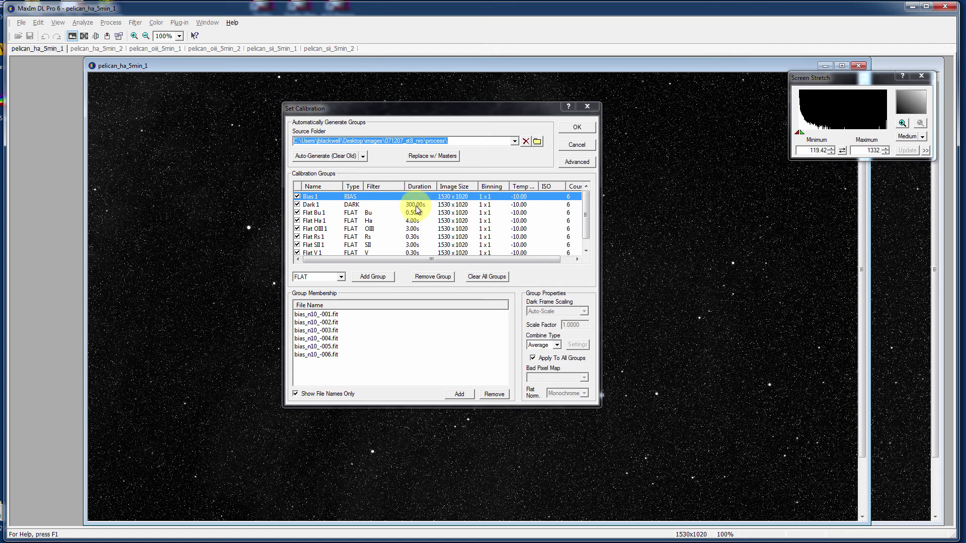
pyautogui.click(337, 213)
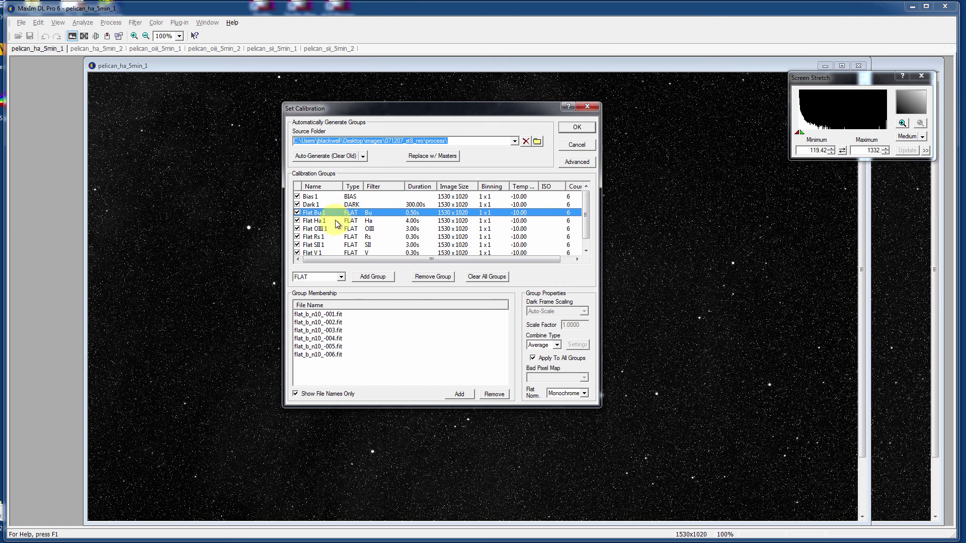
pyautogui.click(337, 222)
pyautogui.click(337, 229)
pyautogui.click(338, 238)
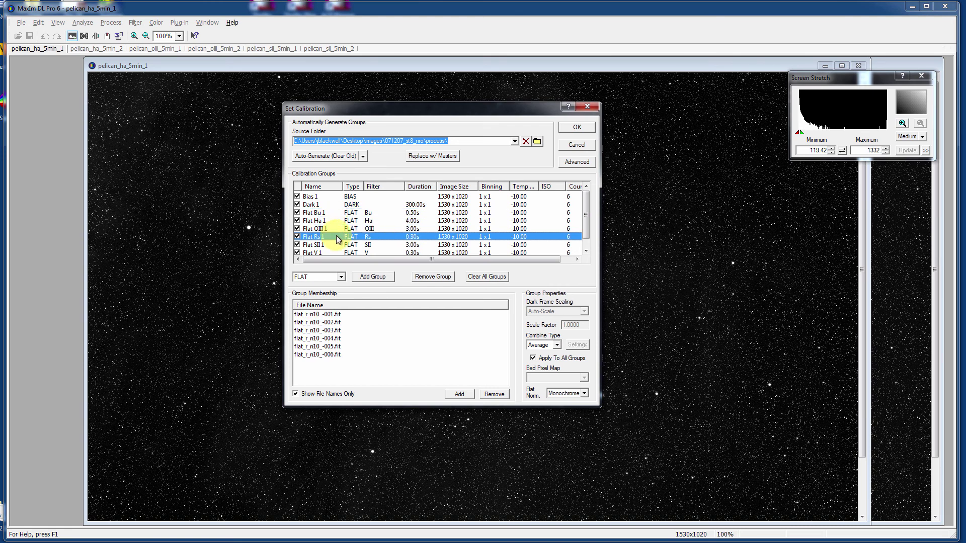
pyautogui.click(337, 245)
pyautogui.click(337, 253)
pyautogui.scroll(-1, 361, 220)
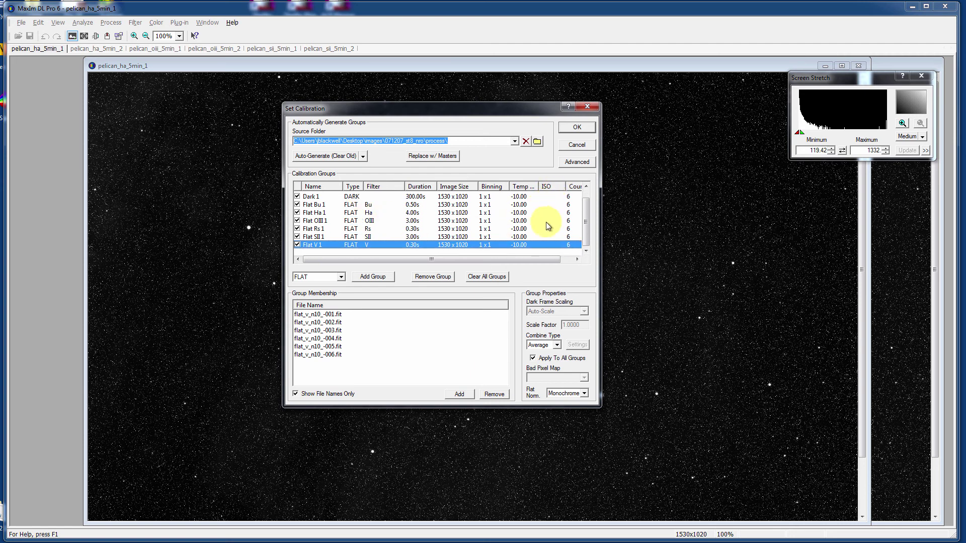
pyautogui.scroll(1, 372, 214)
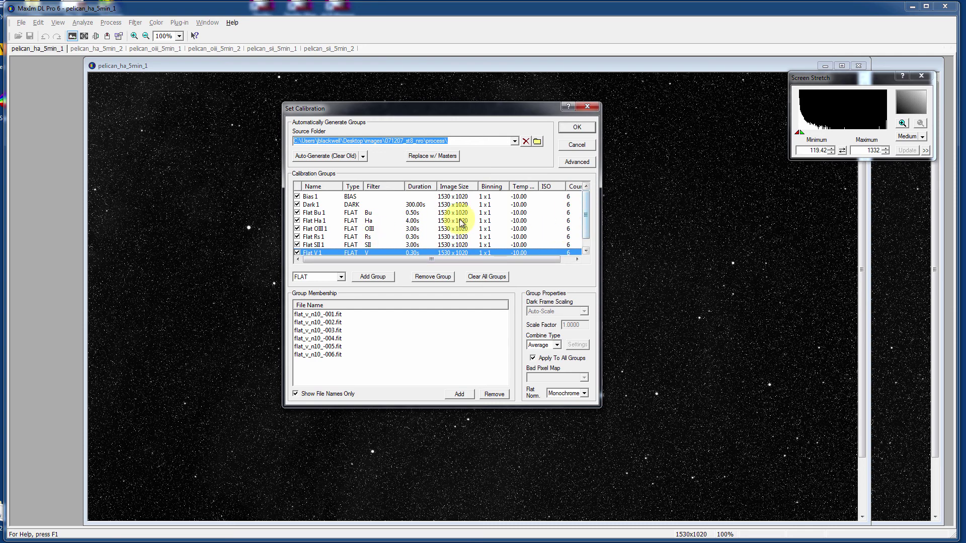
# - Accept the calibration groups to close Set Calibration, and open the Process menu
pyautogui.click(576, 129)
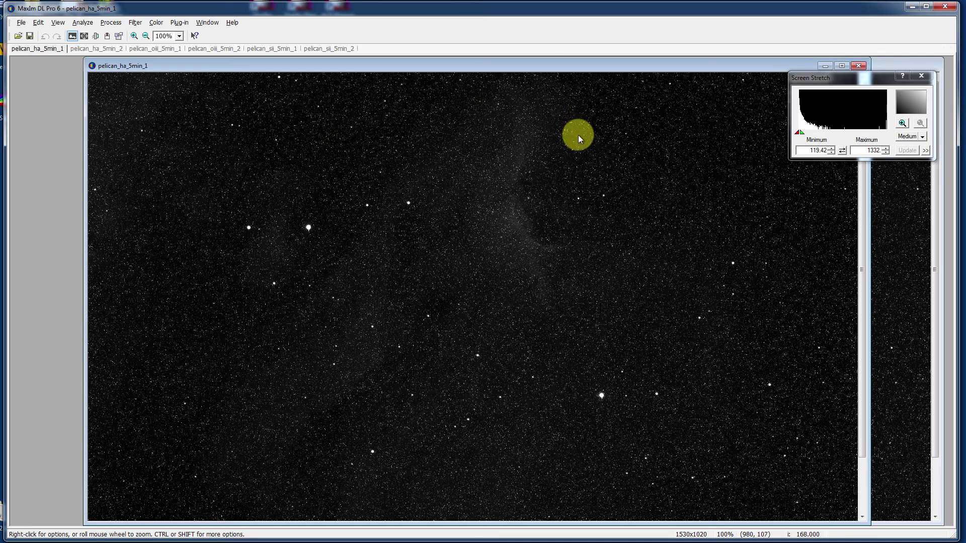
pyautogui.click(108, 24)
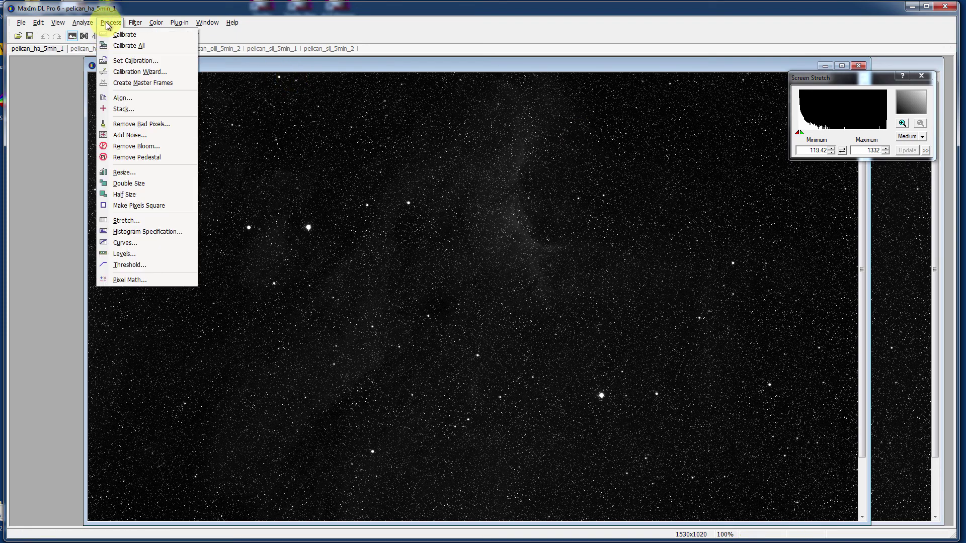
# - Calibrate all six Pelican frames, view each one, return to pelican_ha_5min_1, and zoom the stretch histogram
pyautogui.click(166, 45)
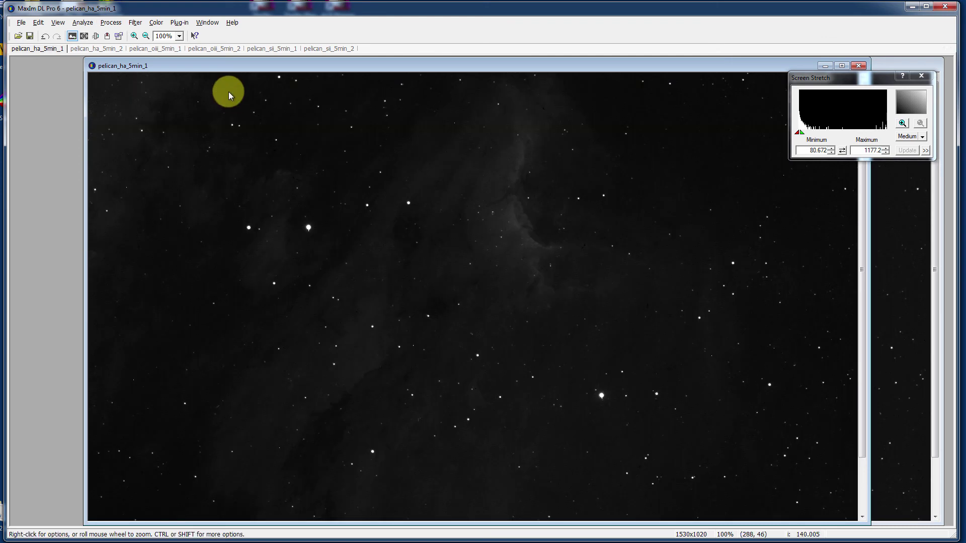
pyautogui.click(98, 48)
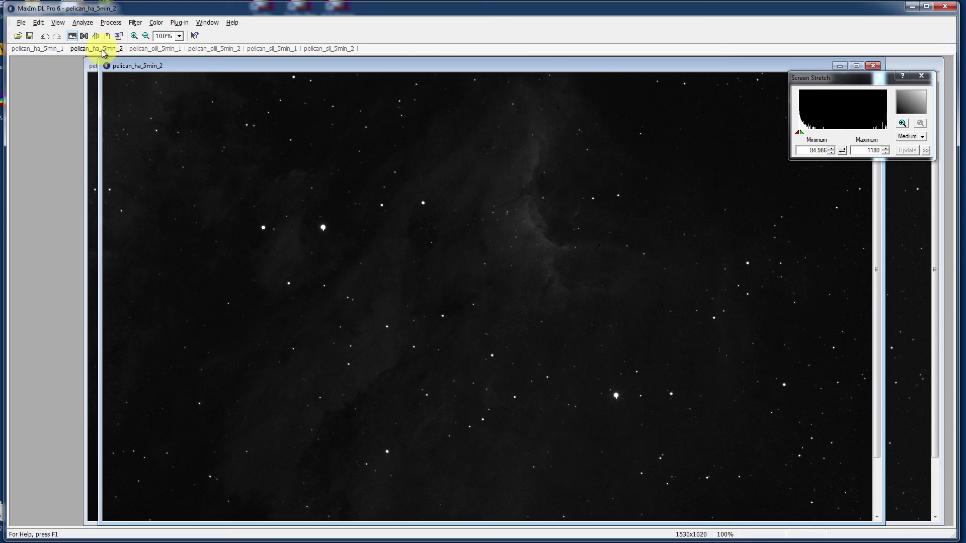
pyautogui.click(157, 49)
pyautogui.click(237, 49)
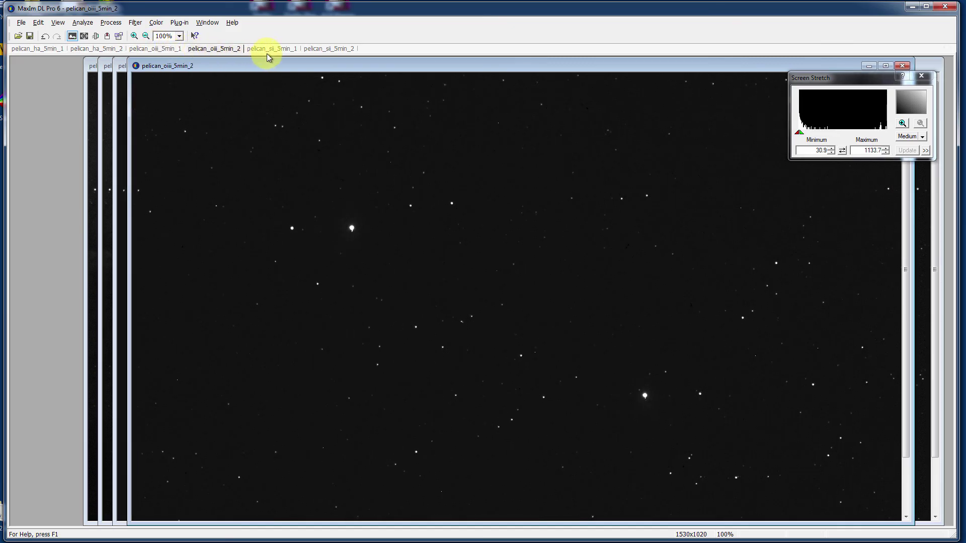
pyautogui.click(268, 49)
pyautogui.click(317, 48)
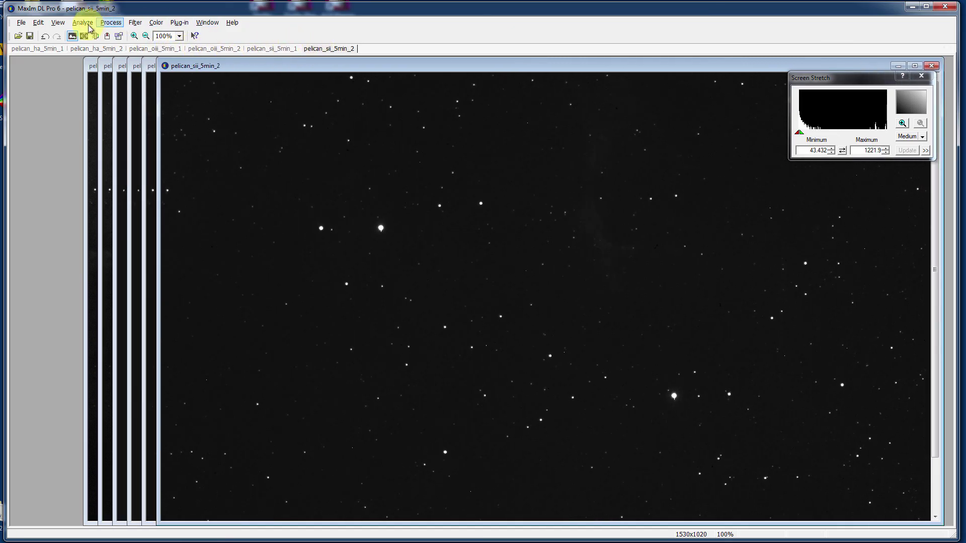
pyautogui.click(37, 49)
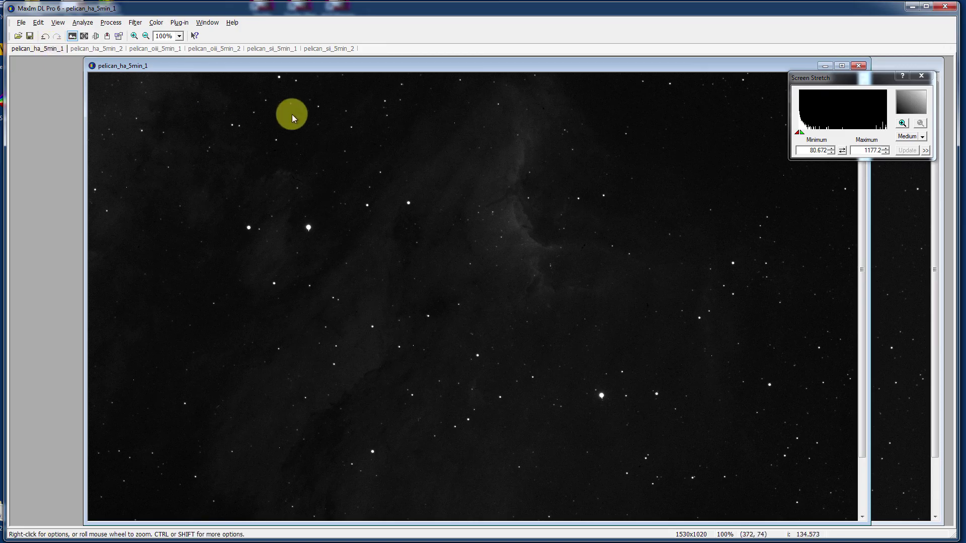
pyautogui.click(902, 123)
# - Lower pelican_ha_5min_1's stretch maximum to about 367, then check ha_2 and oiii_1 before returning
pyautogui.moveTo(886, 133); pyautogui.dragTo(823, 135)
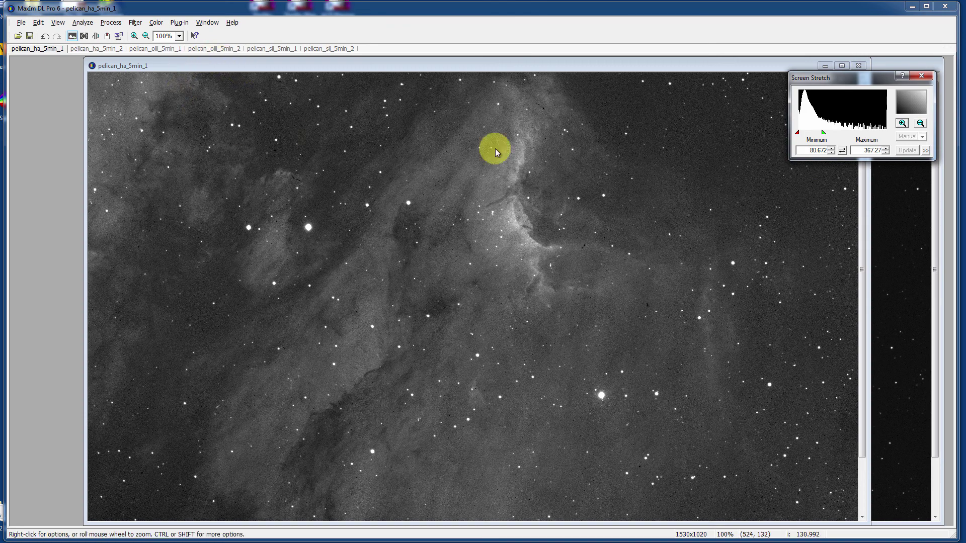
pyautogui.click(81, 50)
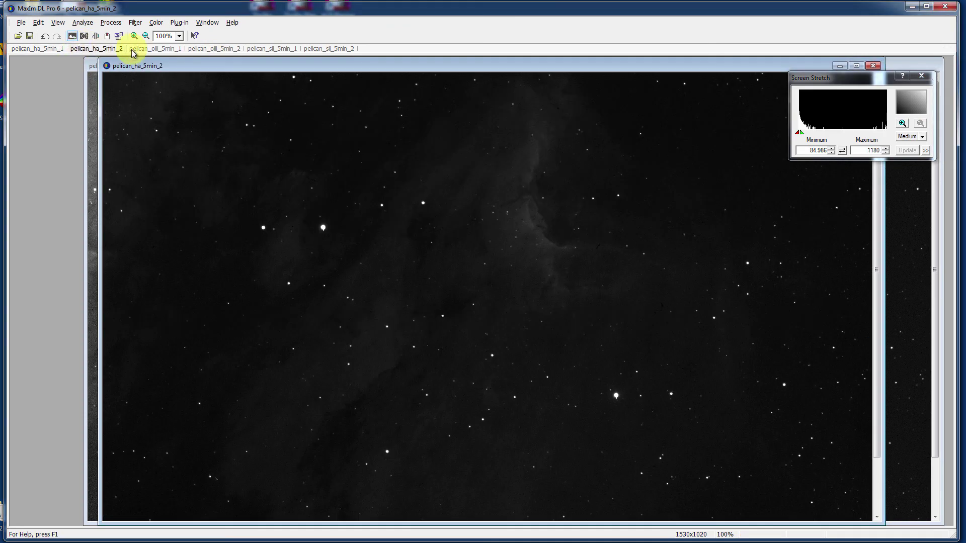
pyautogui.click(135, 50)
pyautogui.click(42, 50)
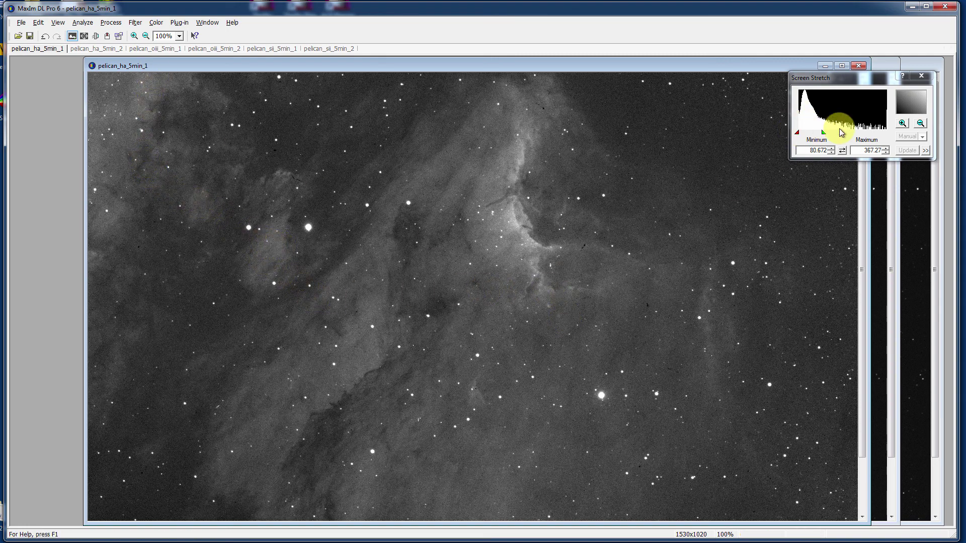
# - Apply View > Equalize Screen Stretch so every frame matches pelican_ha_5min_1's 80.672–367.27 stretch
pyautogui.click(58, 23)
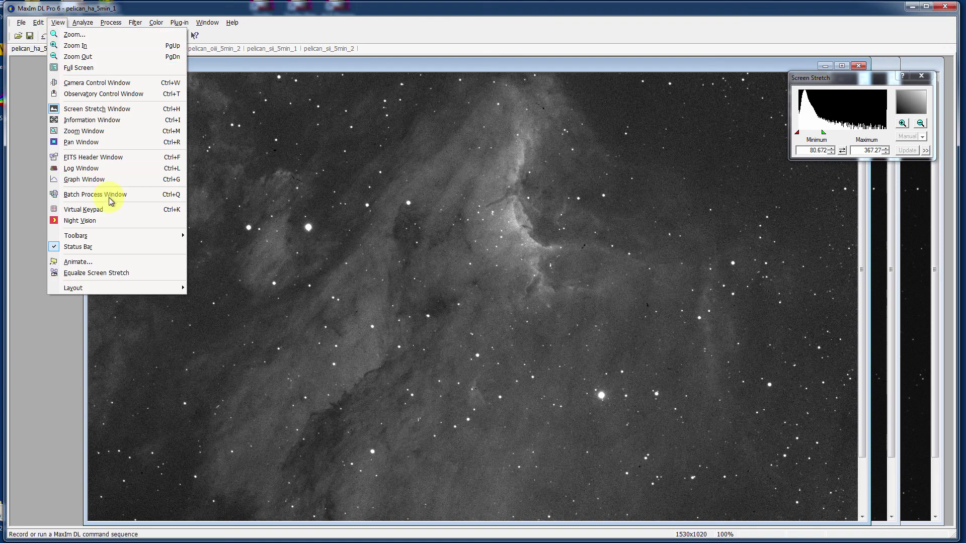
pyautogui.click(132, 273)
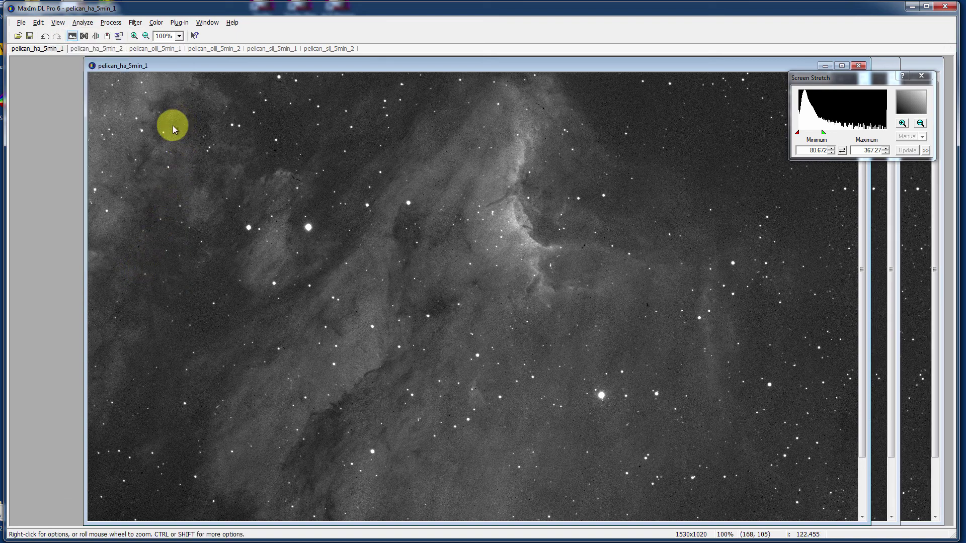
# - Step through ha_2, oiii_1, oiii_2, sii_1 and sii_2, then return to pelican_ha_5min_1
pyautogui.click(101, 47)
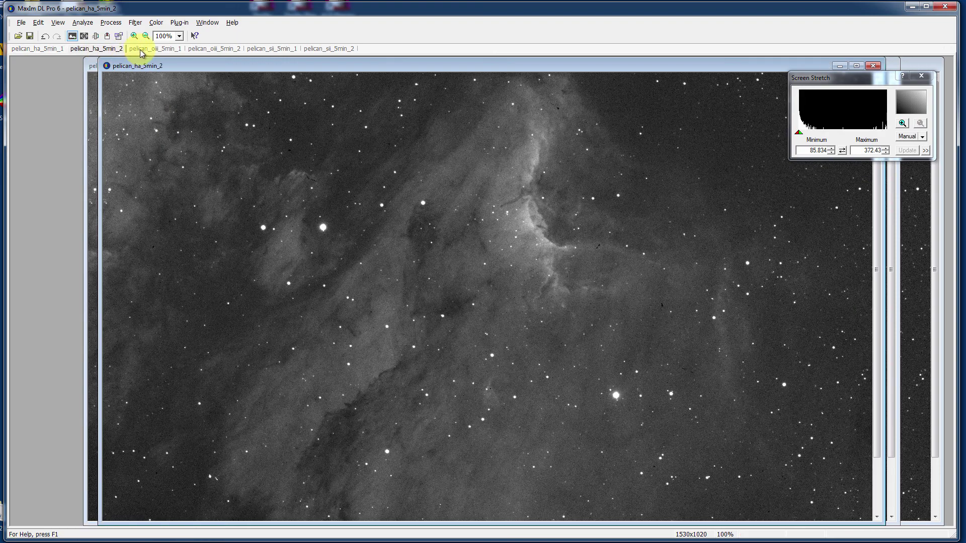
pyautogui.click(143, 50)
pyautogui.click(201, 49)
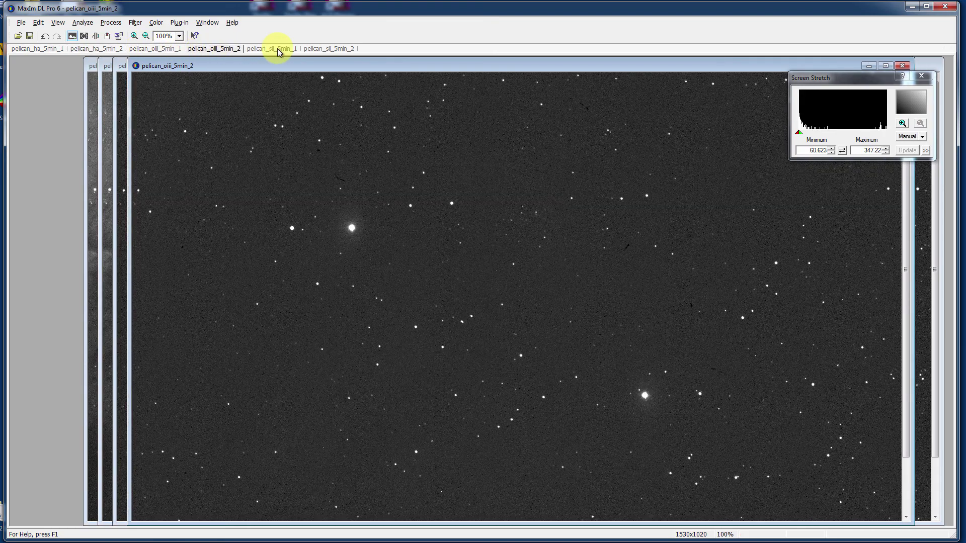
pyautogui.click(277, 49)
pyautogui.click(320, 49)
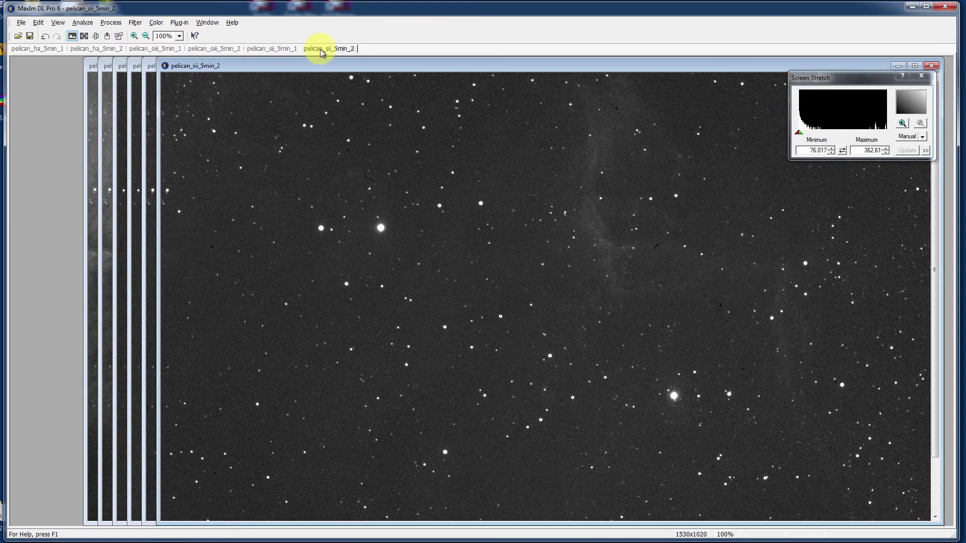
pyautogui.click(36, 49)
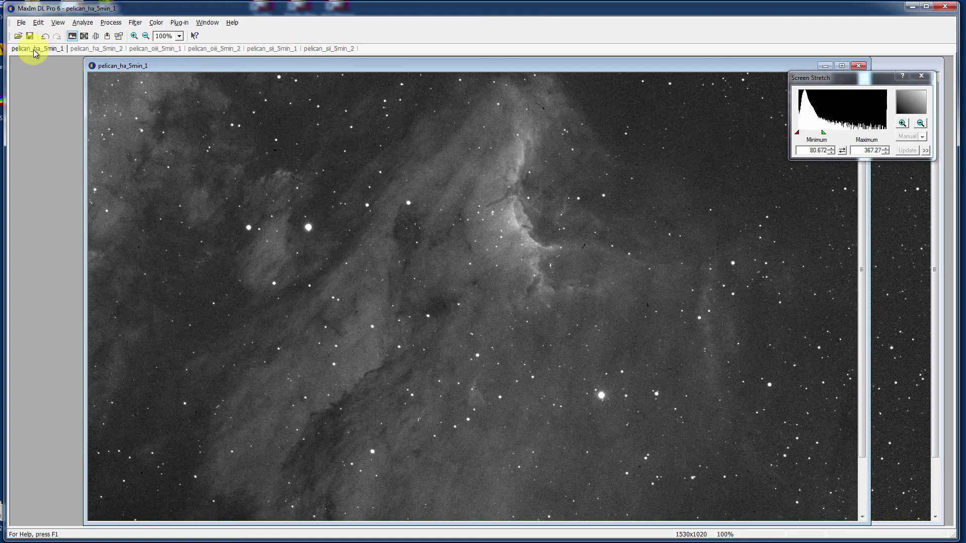